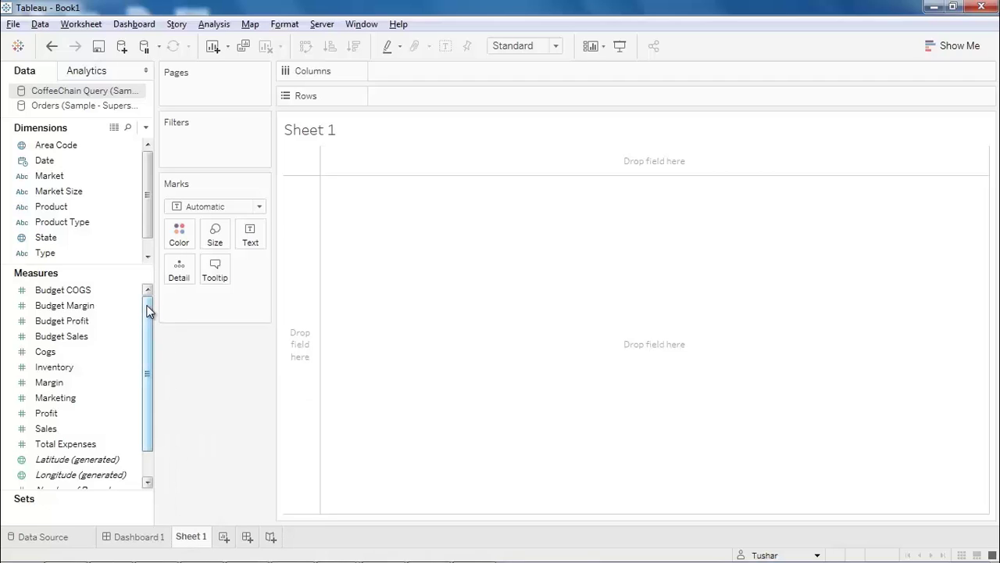
Put State on Rows, with Profit and Budget Profit bars side by side on Columns
{"action": "left_click", "coordinate": [55, 238]}
{"action": "left_click_drag", "start_coordinate": [55, 242], "coordinate": [401, 102]}
{"action": "left_click_drag", "start_coordinate": [49, 413], "coordinate": [408, 74]}
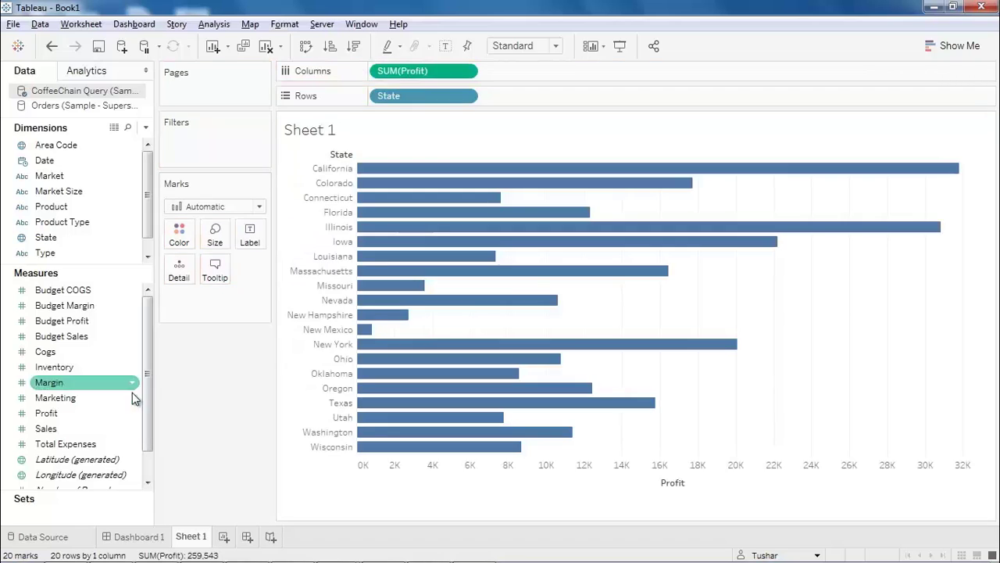
{"action": "left_click_drag", "start_coordinate": [78, 328], "coordinate": [539, 72]}
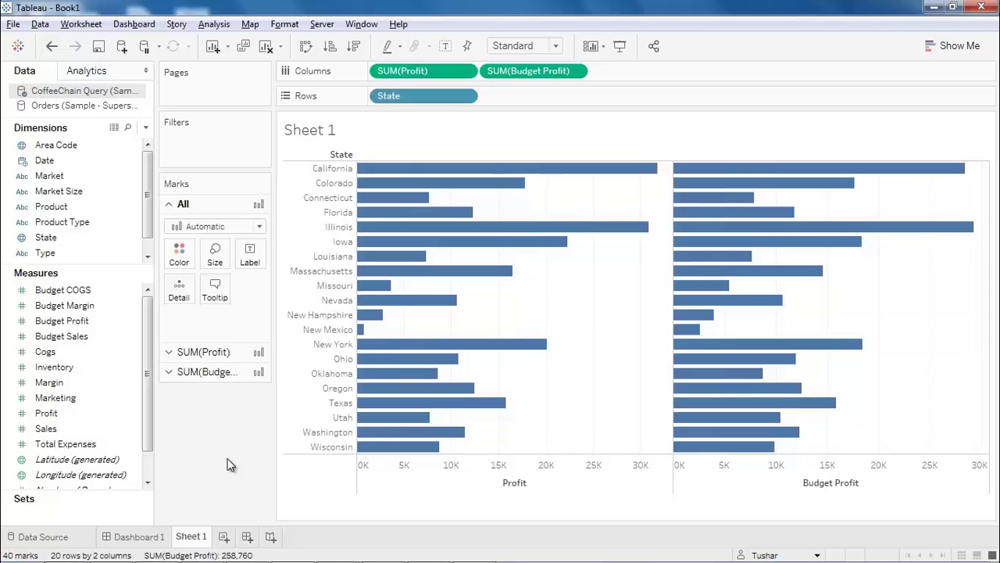
Reverse the Profit axis so its bars extend leftward
{"action": "right_click", "coordinate": [428, 473]}
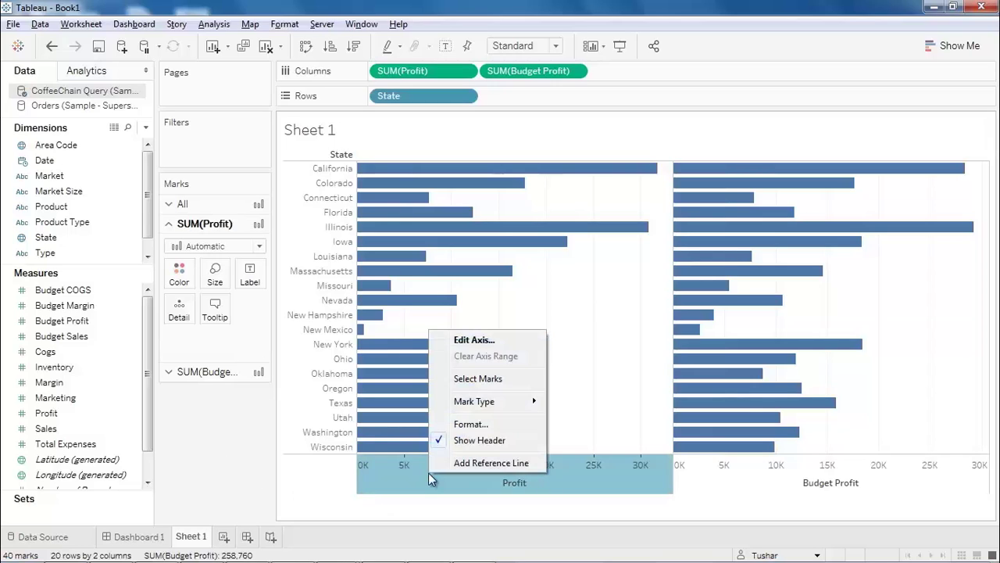
{"action": "left_click", "coordinate": [480, 341]}
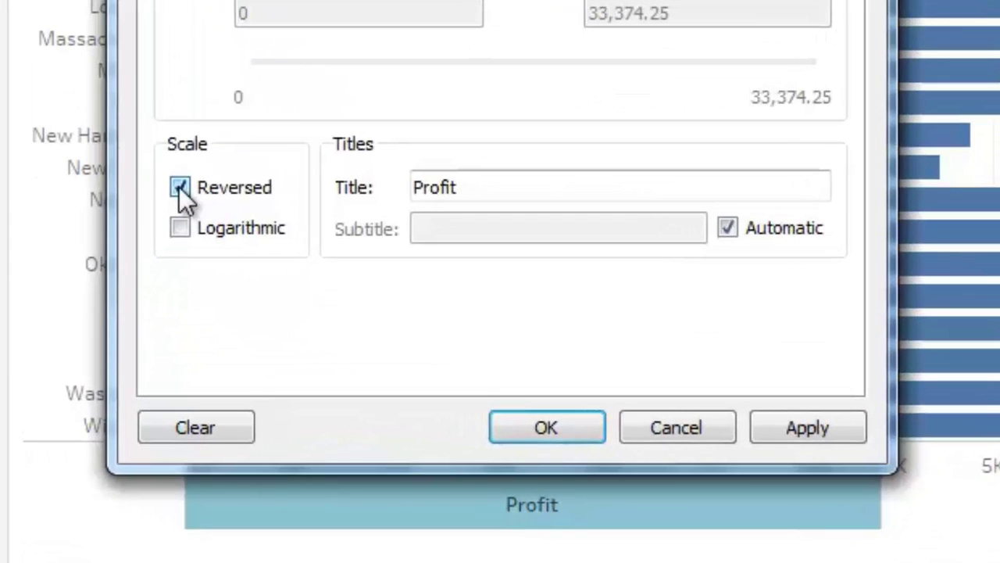
{"action": "left_click", "coordinate": [510, 415]}
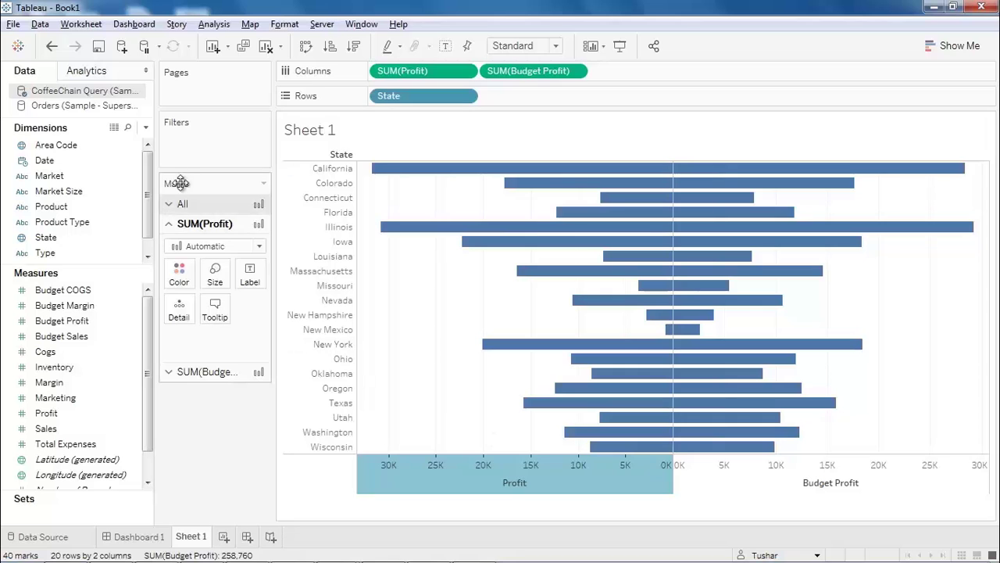
{"action": "left_click", "coordinate": [148, 135]}
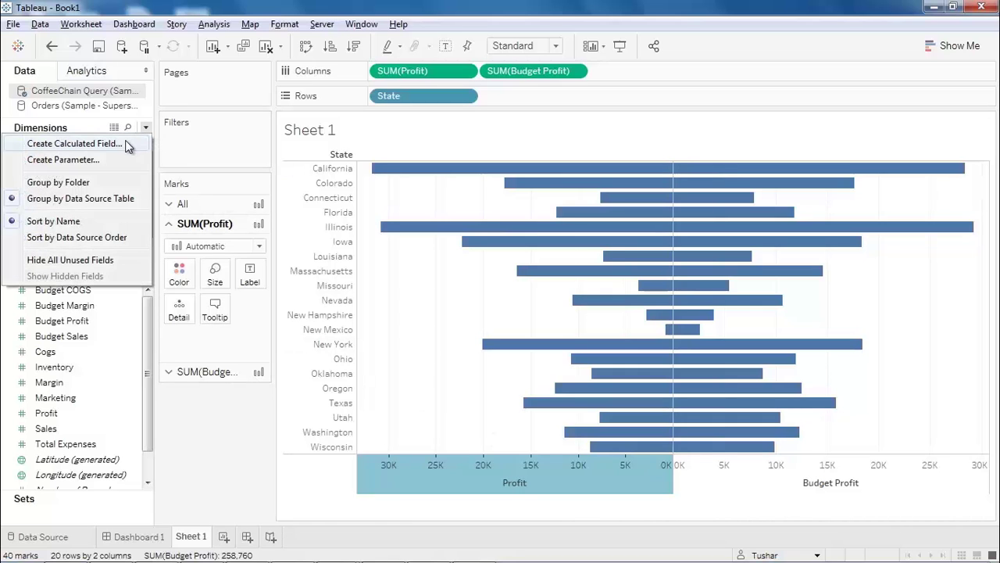
Create a calculated field named 'Zero axis' with the formula 0
{"action": "left_click", "coordinate": [127, 141]}
{"action": "key", "text": "BackSpace"}
{"action": "type", "text": "Zero axi"}
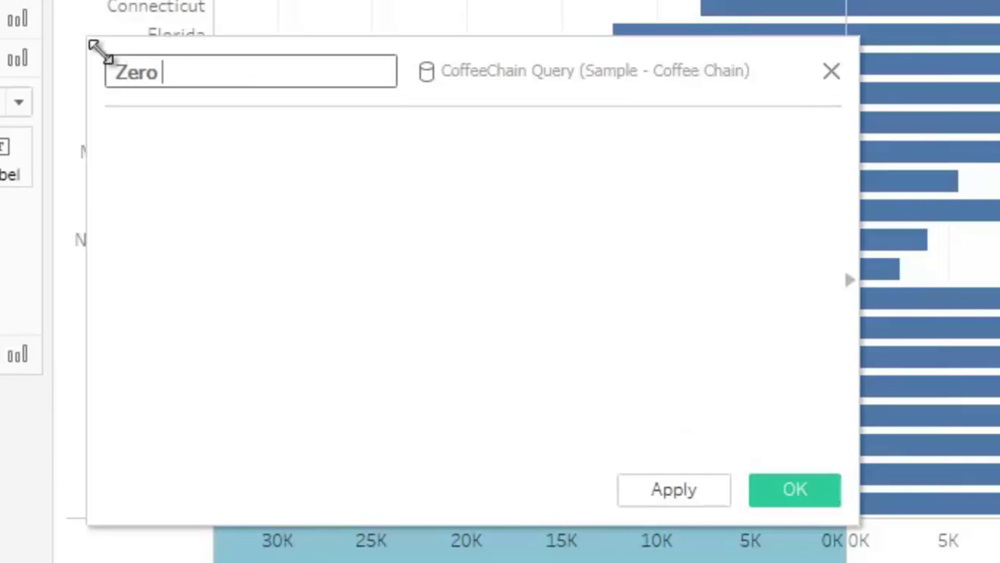
{"action": "type", "text": "s"}
{"action": "left_click", "coordinate": [232, 162]}
{"action": "type", "text": "0"}
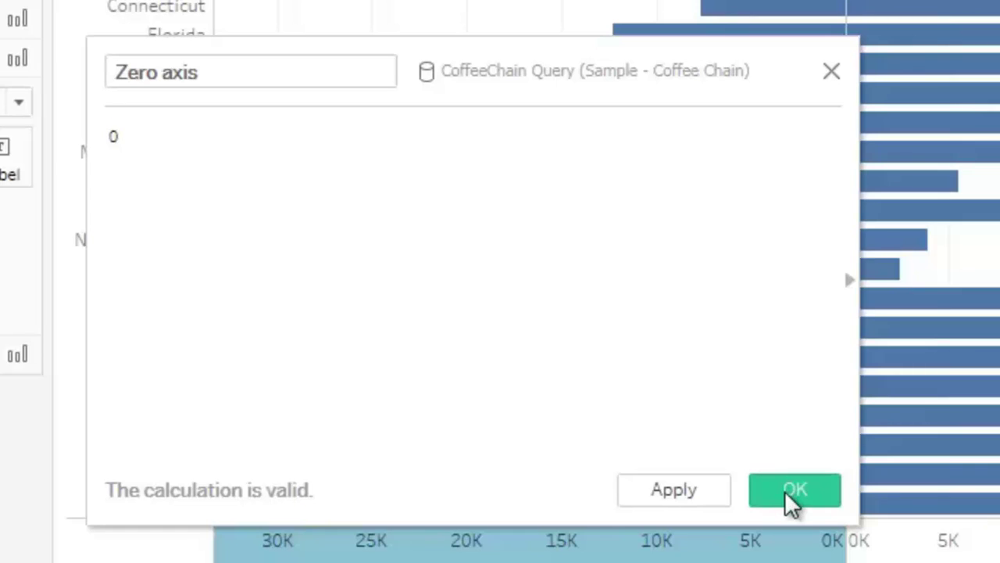
{"action": "left_click", "coordinate": [786, 493]}
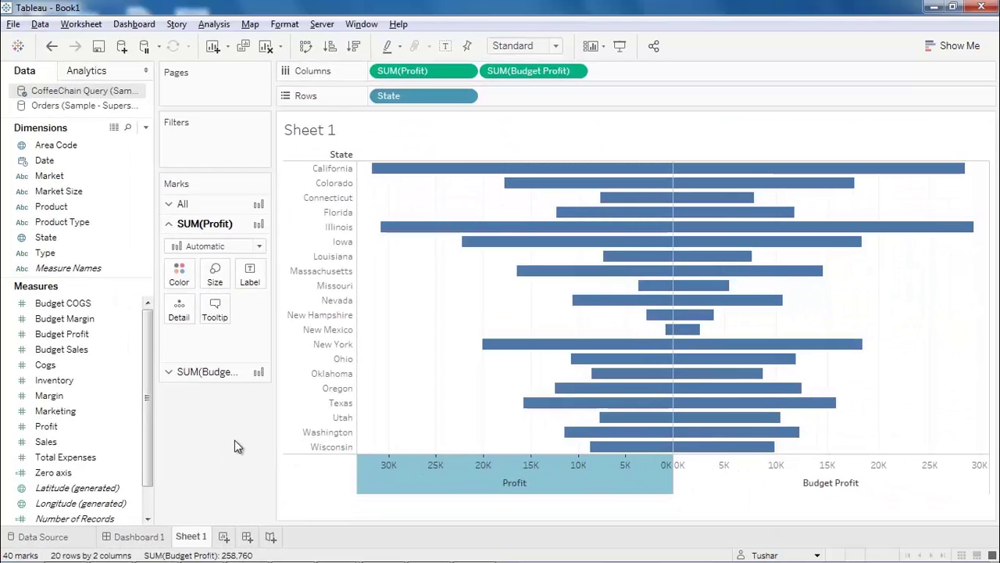
Place Zero axis between Profit and Budget Profit, label it with State, and hide State headers
{"action": "left_click_drag", "start_coordinate": [71, 473], "coordinate": [489, 73]}
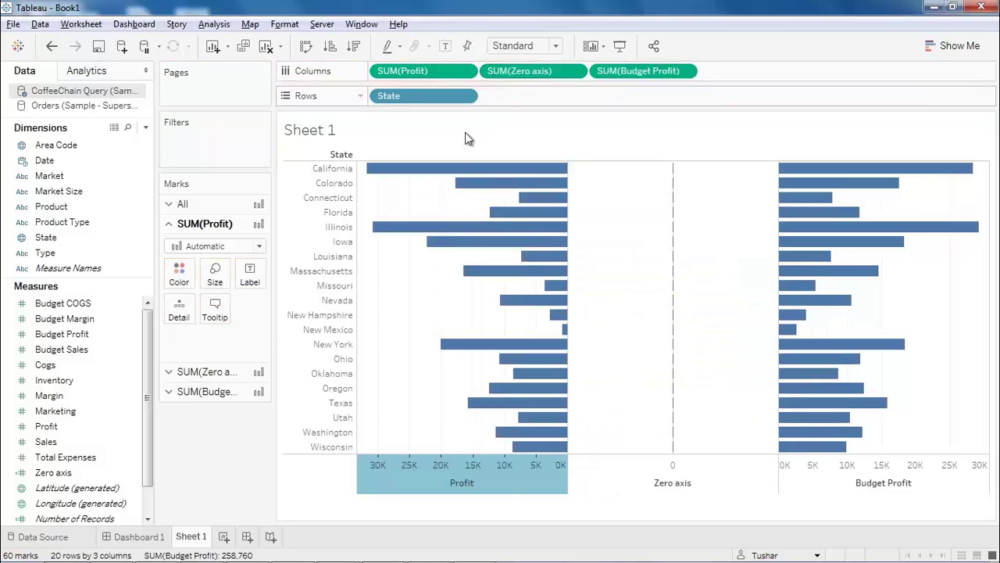
{"action": "left_click", "coordinate": [48, 237]}
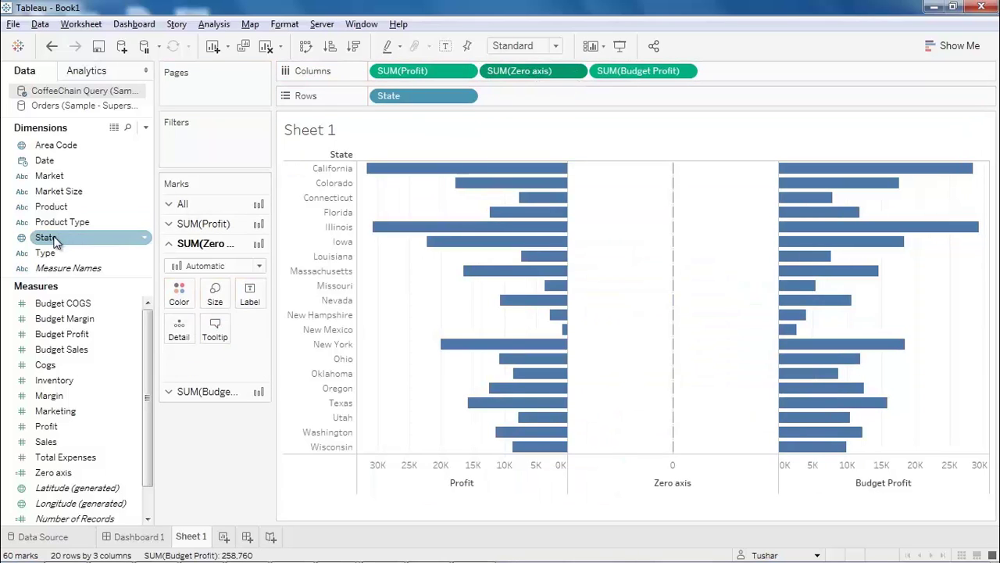
{"action": "left_click_drag", "start_coordinate": [52, 244], "coordinate": [242, 302]}
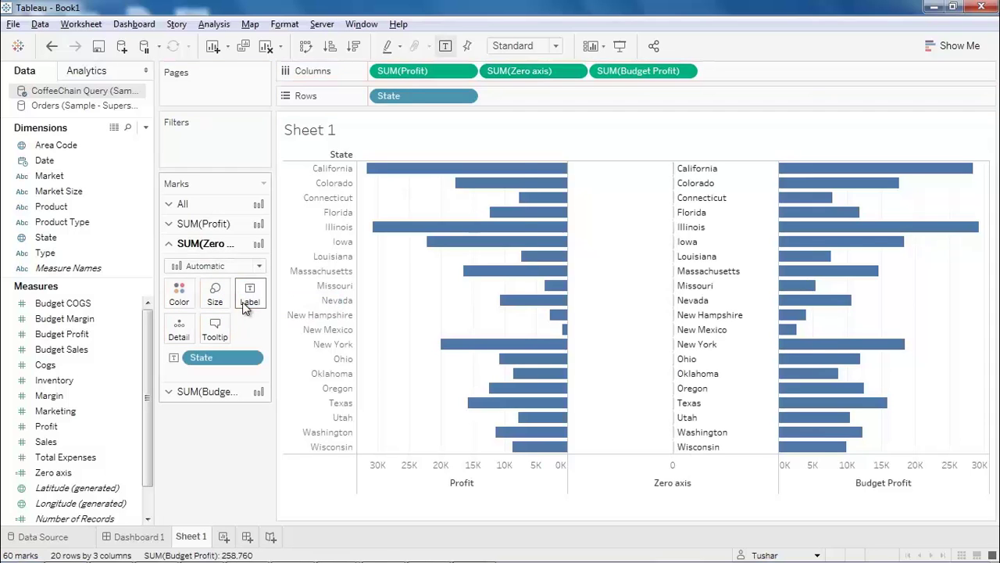
{"action": "right_click", "coordinate": [409, 94]}
{"action": "left_click", "coordinate": [445, 194]}
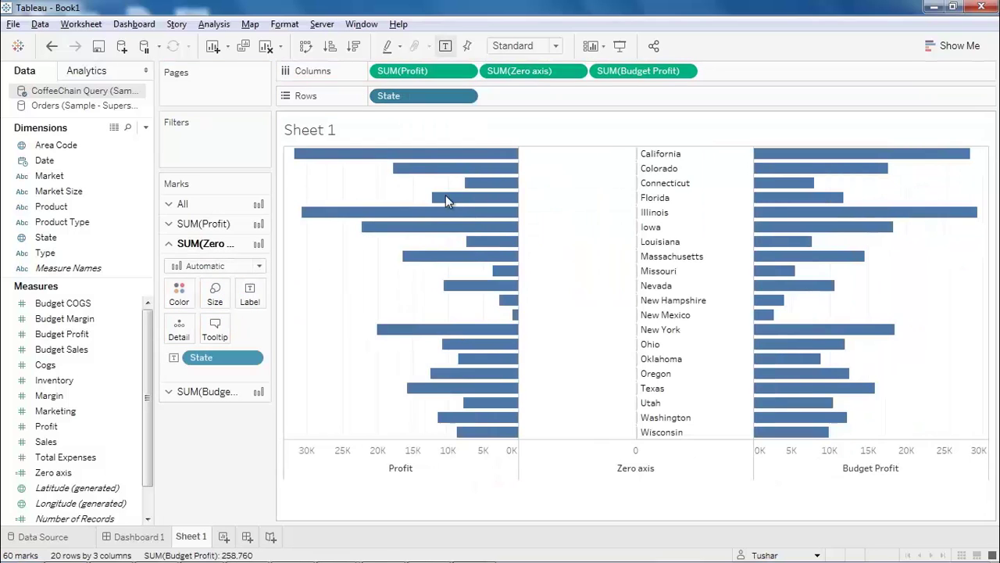
{"action": "right_click", "coordinate": [404, 462]}
Hide the Profit axis header and set zero lines and axis ticks to None
{"action": "left_click", "coordinate": [403, 445]}
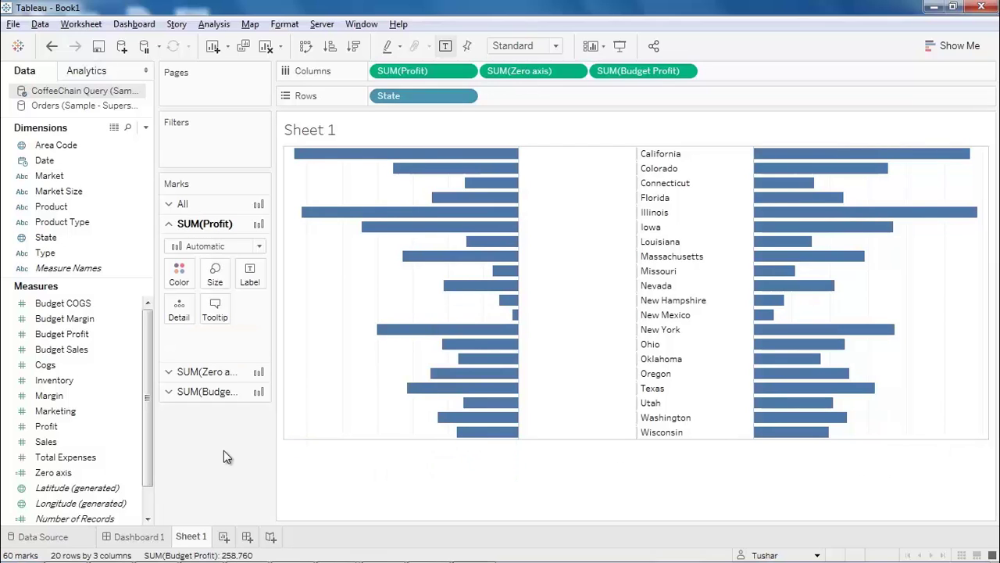
{"action": "left_click", "coordinate": [284, 23]}
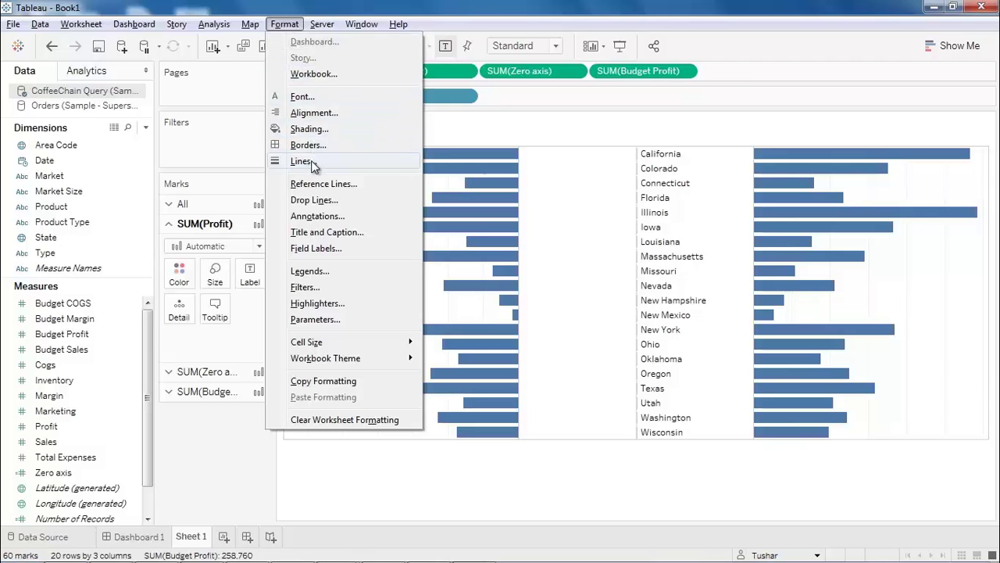
{"action": "left_click", "coordinate": [302, 161]}
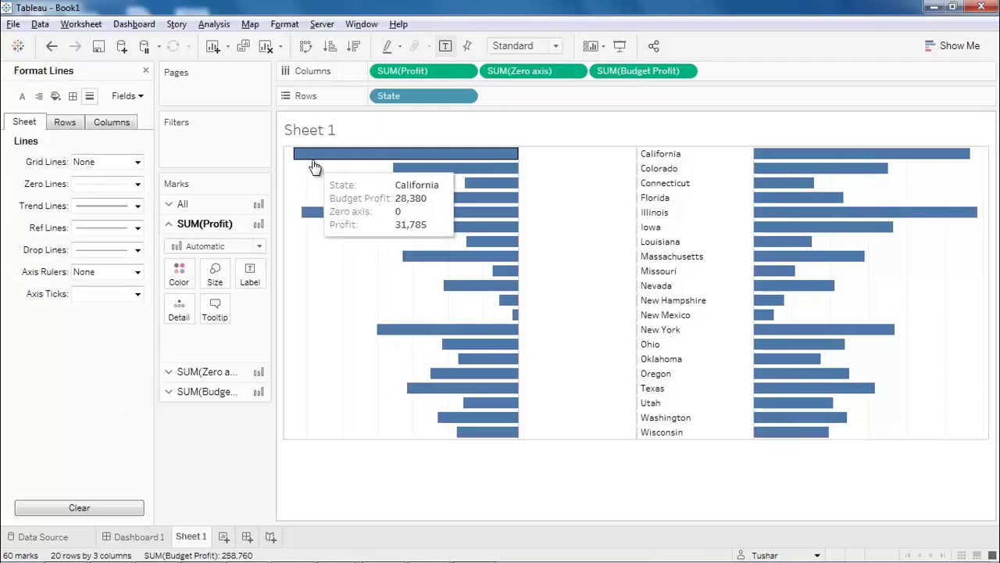
{"action": "left_click", "coordinate": [137, 183]}
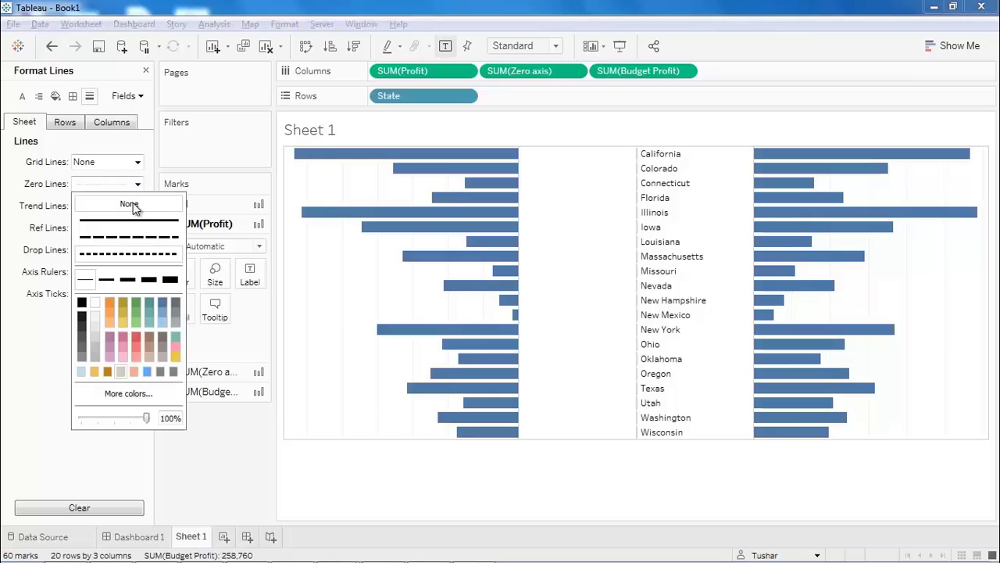
{"action": "left_click", "coordinate": [129, 204]}
{"action": "left_click", "coordinate": [120, 295]}
{"action": "left_click", "coordinate": [119, 312]}
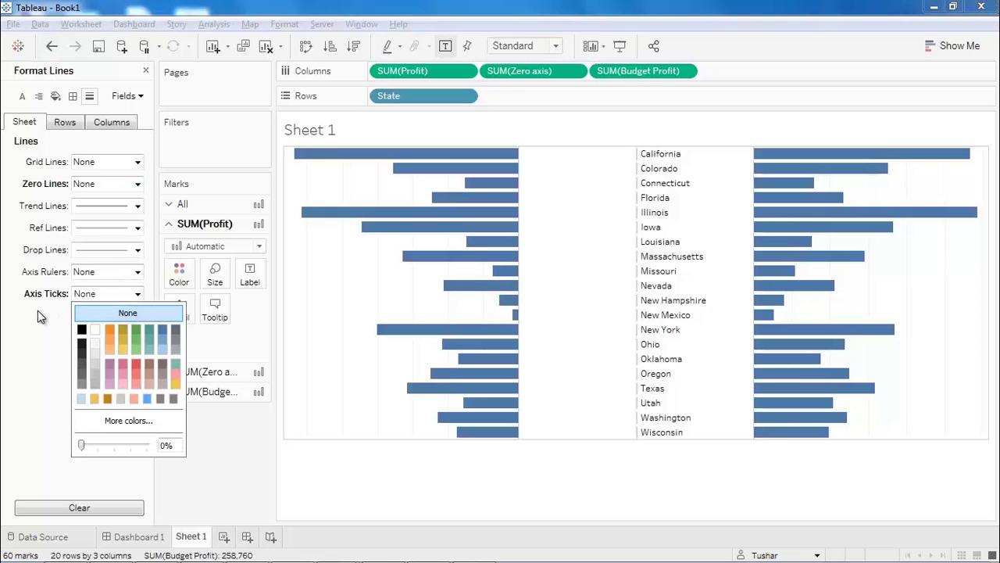
Set the column grid lines to None and close the Format Lines pane
{"action": "left_click", "coordinate": [127, 124]}
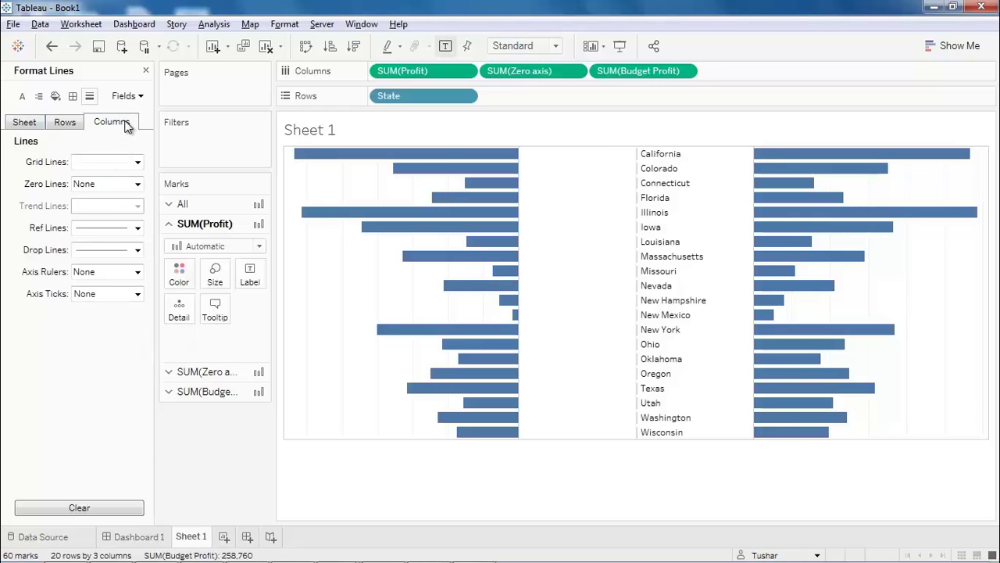
{"action": "left_click", "coordinate": [135, 164]}
{"action": "left_click", "coordinate": [129, 185]}
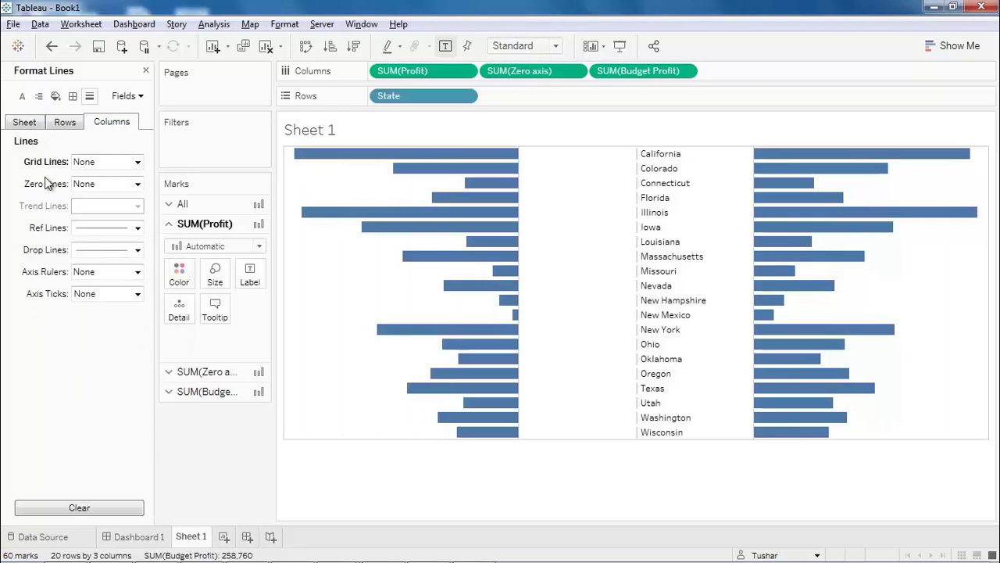
{"action": "left_click", "coordinate": [146, 70]}
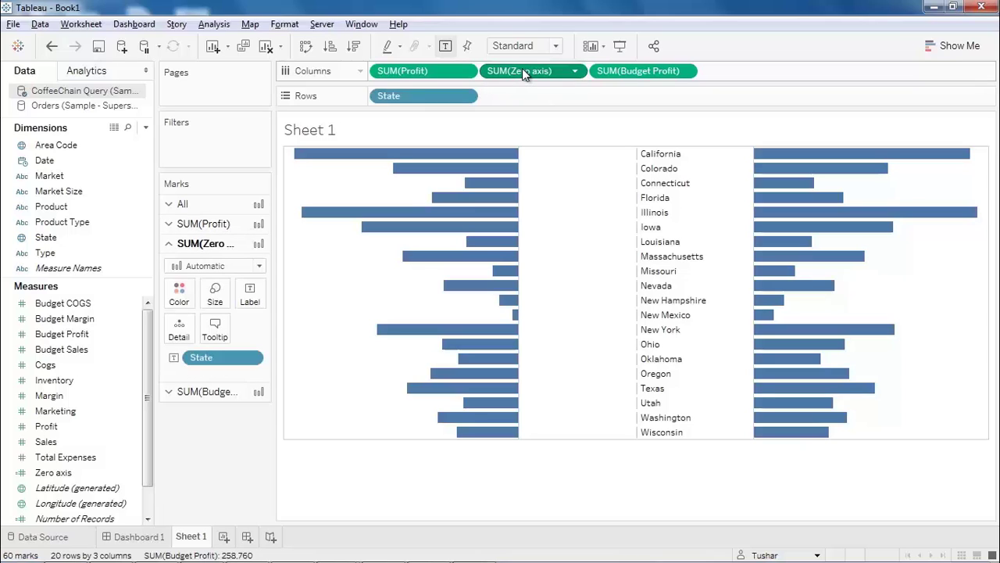
Make Zero axis marks Text and colour Profit and Budget Profit bars by their values
{"action": "left_click", "coordinate": [258, 267]}
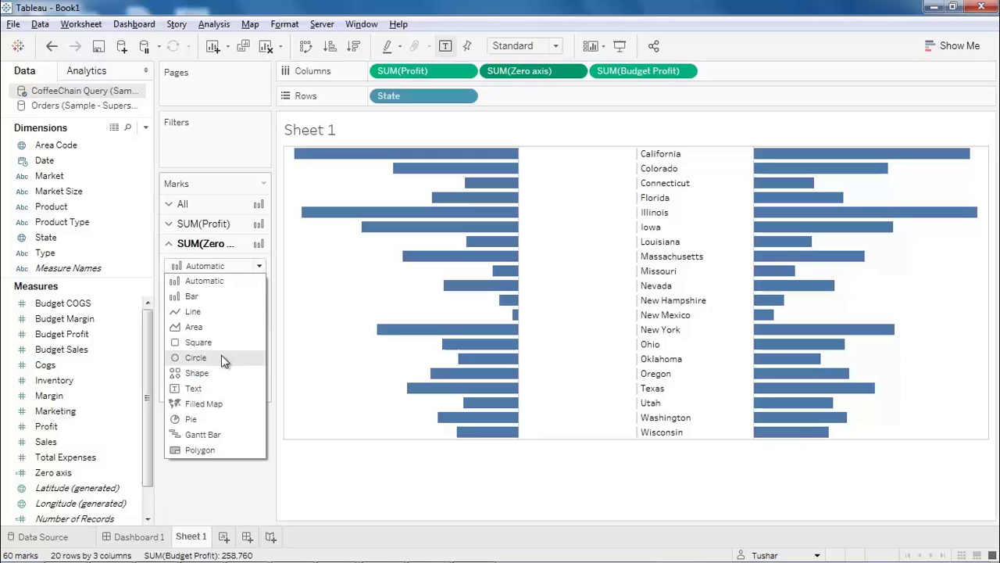
{"action": "left_click", "coordinate": [213, 388]}
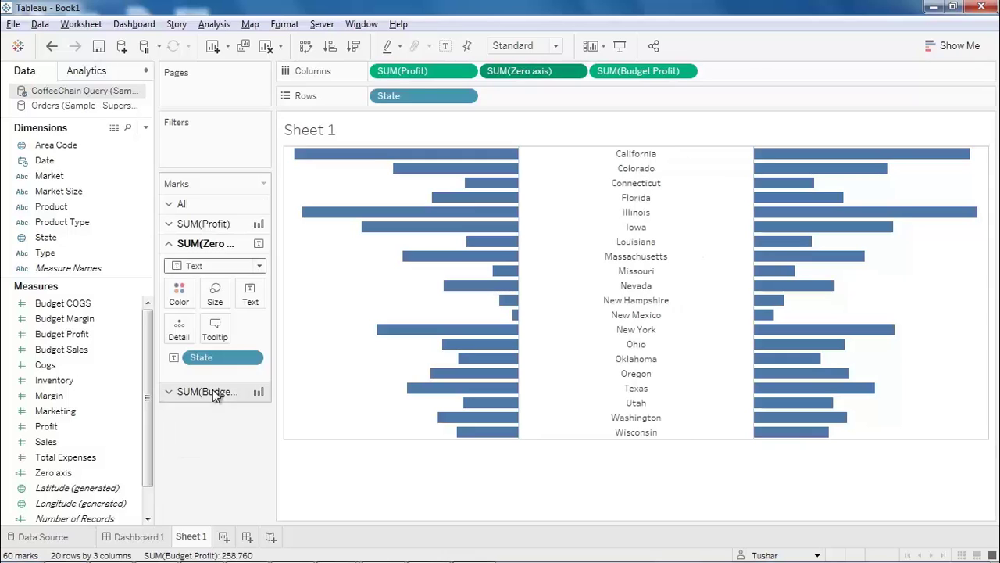
{"action": "left_click", "coordinate": [393, 69]}
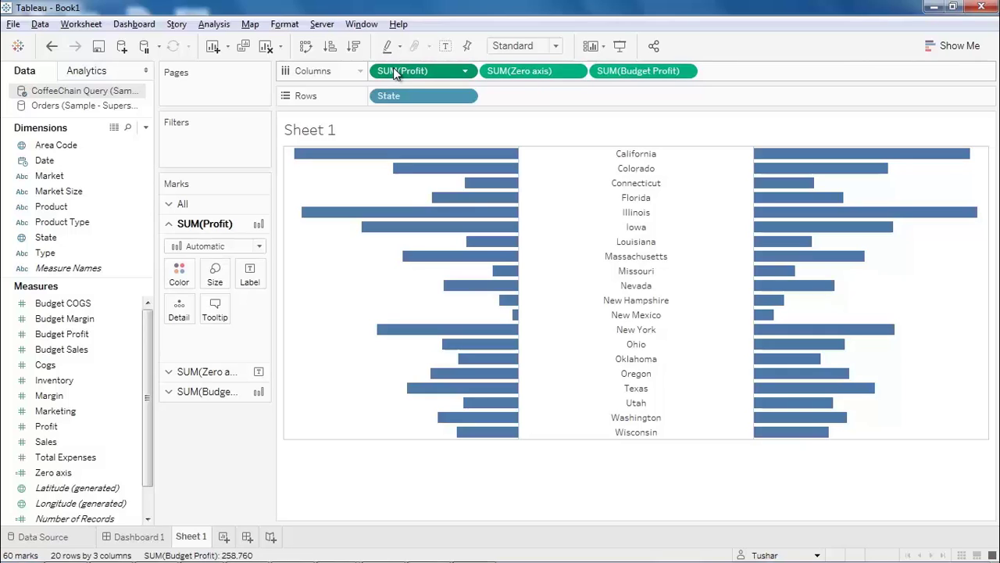
{"action": "left_click_drag", "start_coordinate": [393, 68], "coordinate": [175, 288]}
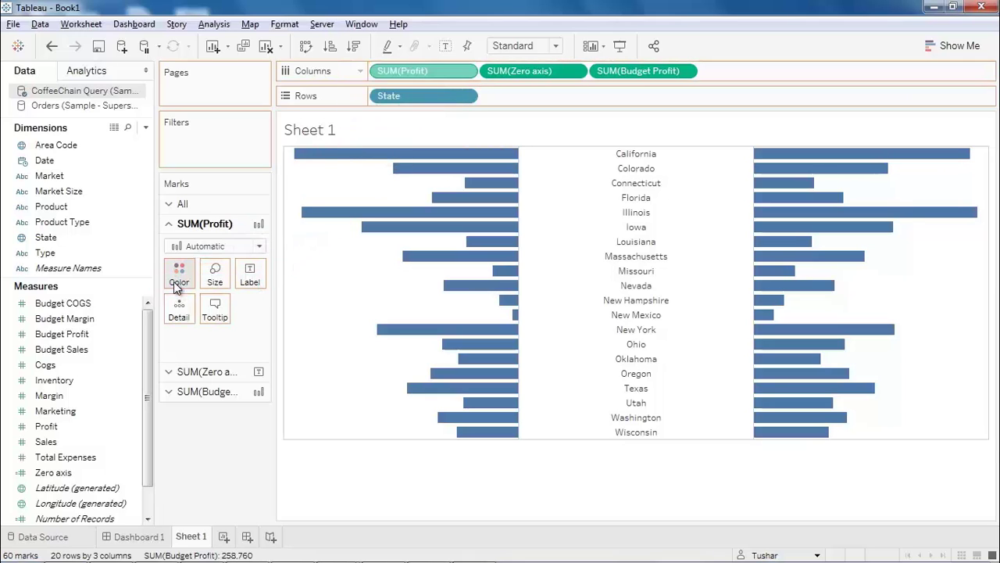
{"action": "left_click", "coordinate": [659, 71]}
{"action": "left_click_drag", "start_coordinate": [659, 71], "coordinate": [186, 318]}
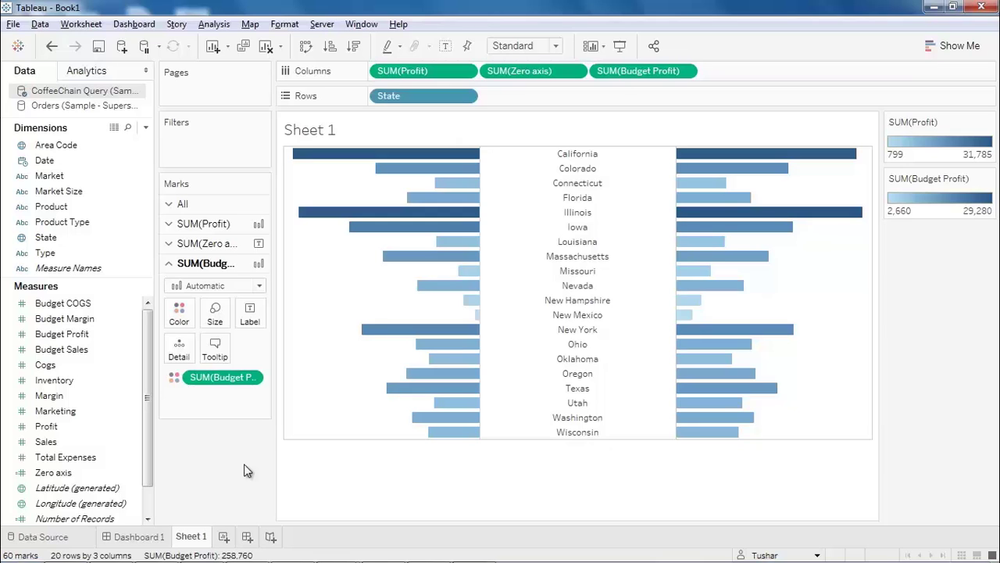
Apply the Orange-Blue Diverging palette to the Budget Profit colour
{"action": "left_click", "coordinate": [178, 312]}
{"action": "left_click", "coordinate": [232, 360]}
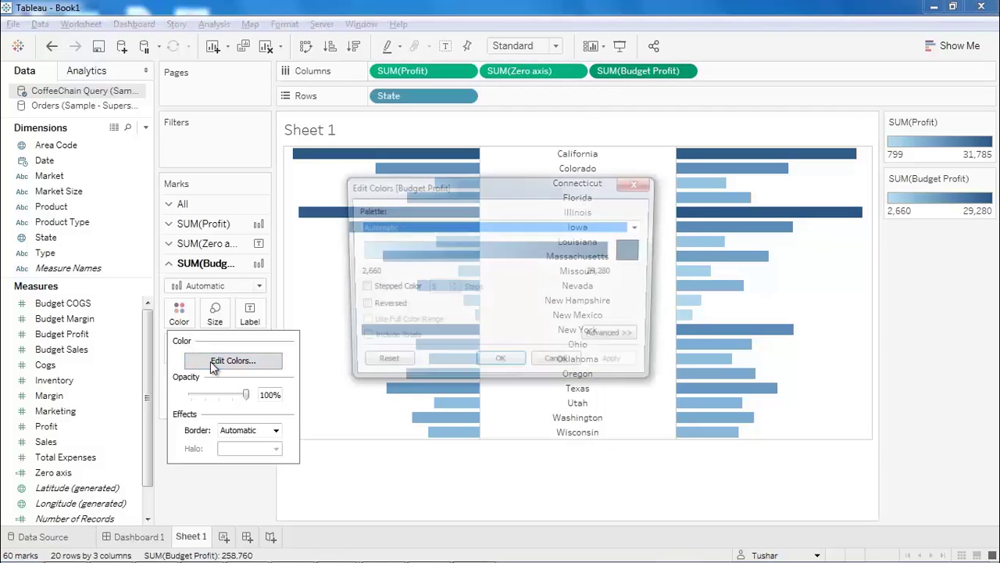
{"action": "left_click", "coordinate": [478, 225]}
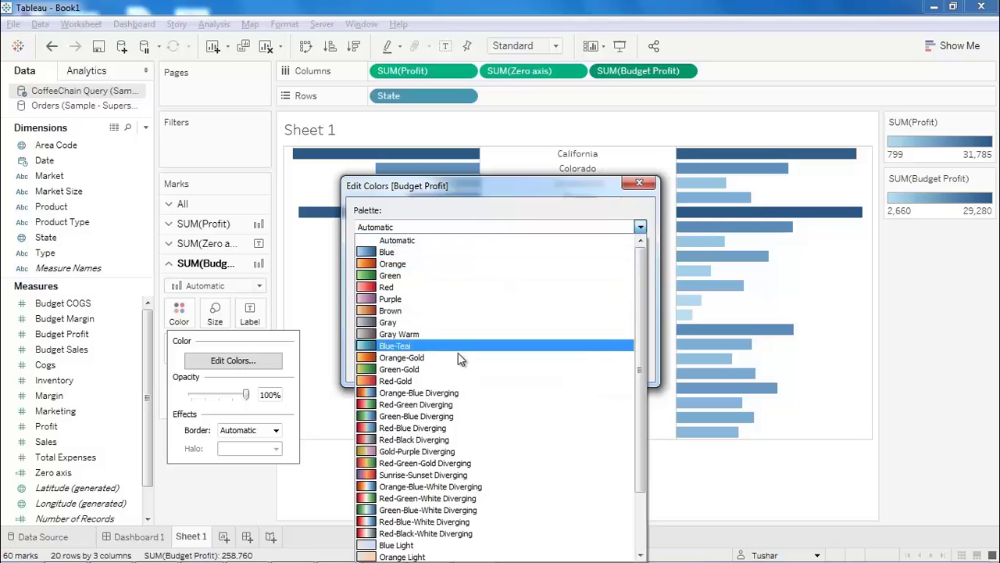
{"action": "left_click", "coordinate": [418, 393]}
{"action": "left_click", "coordinate": [618, 372]}
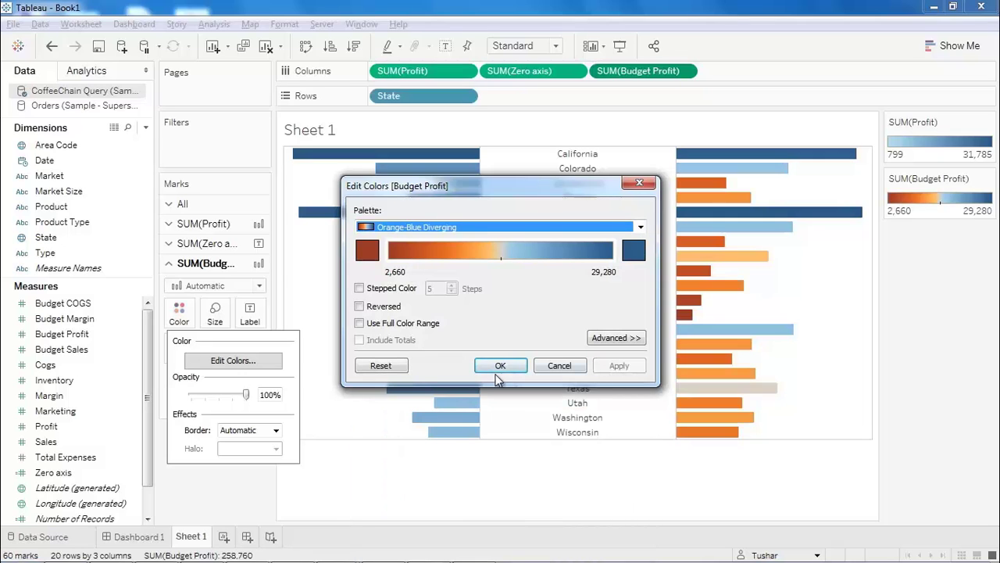
{"action": "left_click", "coordinate": [500, 366]}
Turn on value labels for both the Profit and Budget Profit bars
{"action": "left_click", "coordinate": [203, 223]}
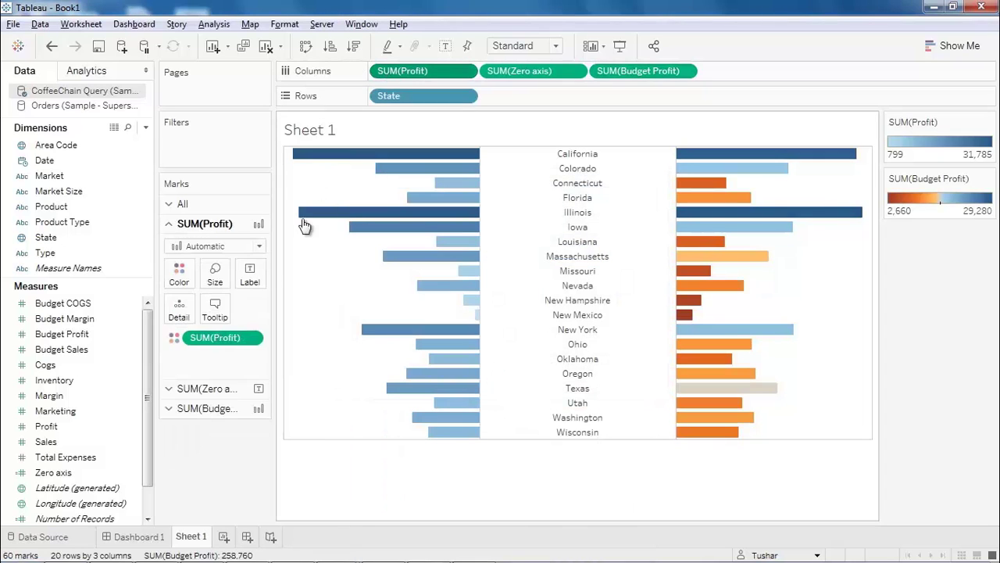
{"action": "left_click", "coordinate": [259, 275]}
{"action": "left_click", "coordinate": [282, 307]}
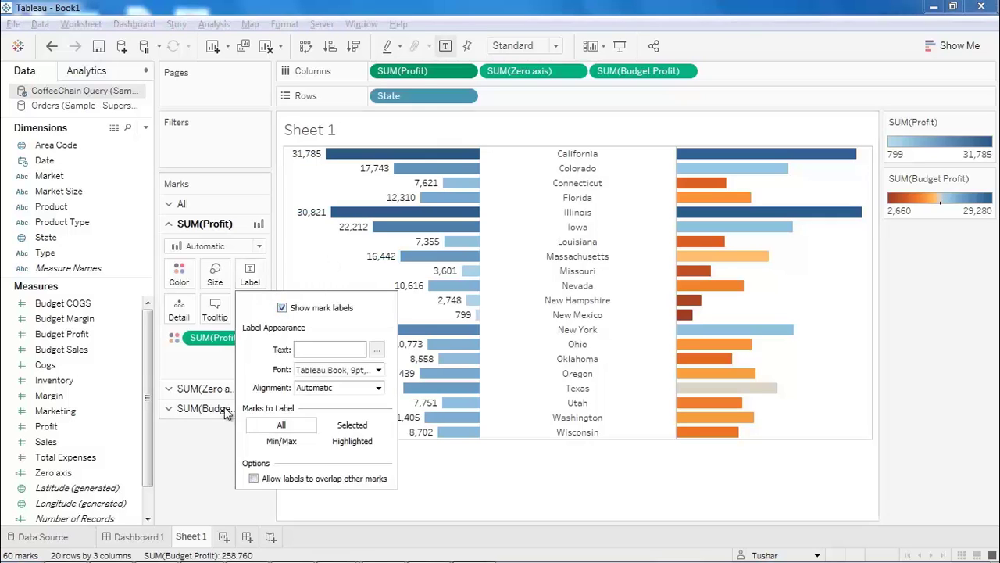
{"action": "left_click", "coordinate": [207, 454]}
{"action": "left_click", "coordinate": [628, 73]}
{"action": "left_click", "coordinate": [256, 318]}
{"action": "left_click", "coordinate": [282, 349]}
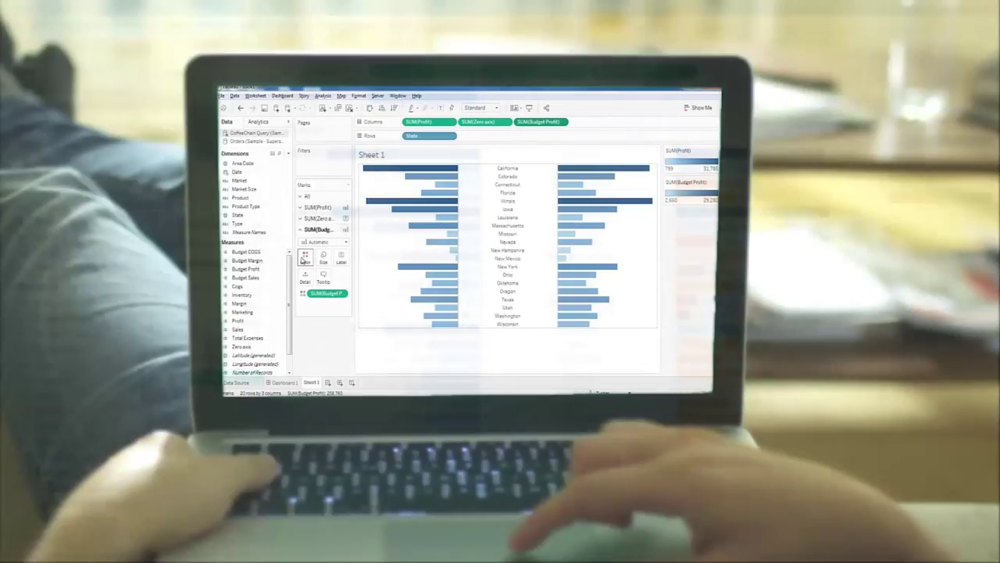
{"action": "left_click", "coordinate": [305, 255]}
{"action": "left_click", "coordinate": [332, 284]}
{"action": "left_click", "coordinate": [458, 210]}
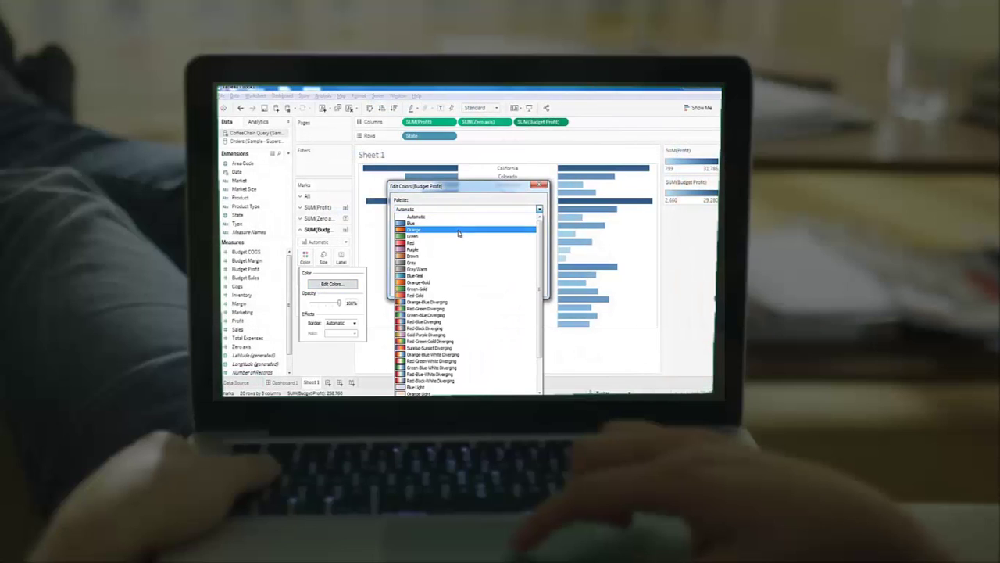
Confirm the Orange-Blue Diverging palette for the Budget Profit bars
{"action": "left_click", "coordinate": [458, 302]}
{"action": "left_click", "coordinate": [528, 288]}
{"action": "left_click", "coordinate": [468, 287]}
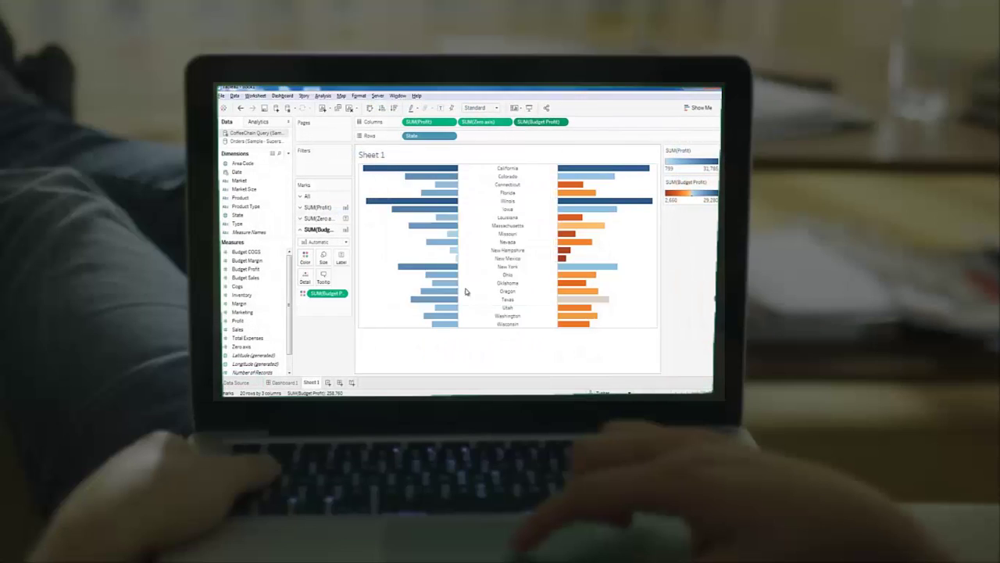
Show value labels on the Profit bars
{"action": "left_click", "coordinate": [317, 207]}
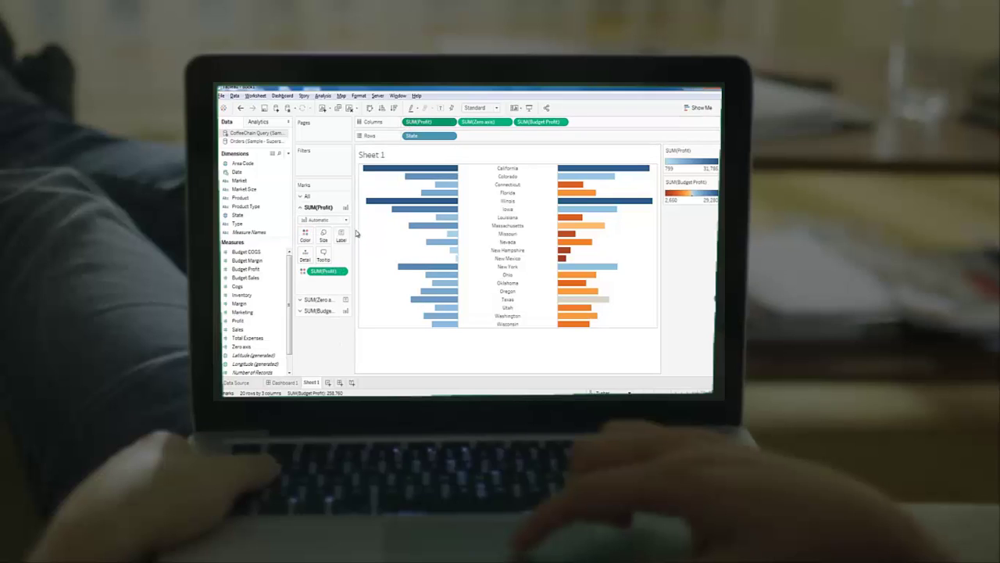
{"action": "left_click", "coordinate": [341, 239]}
{"action": "left_click", "coordinate": [358, 254]}
{"action": "left_click", "coordinate": [377, 236]}
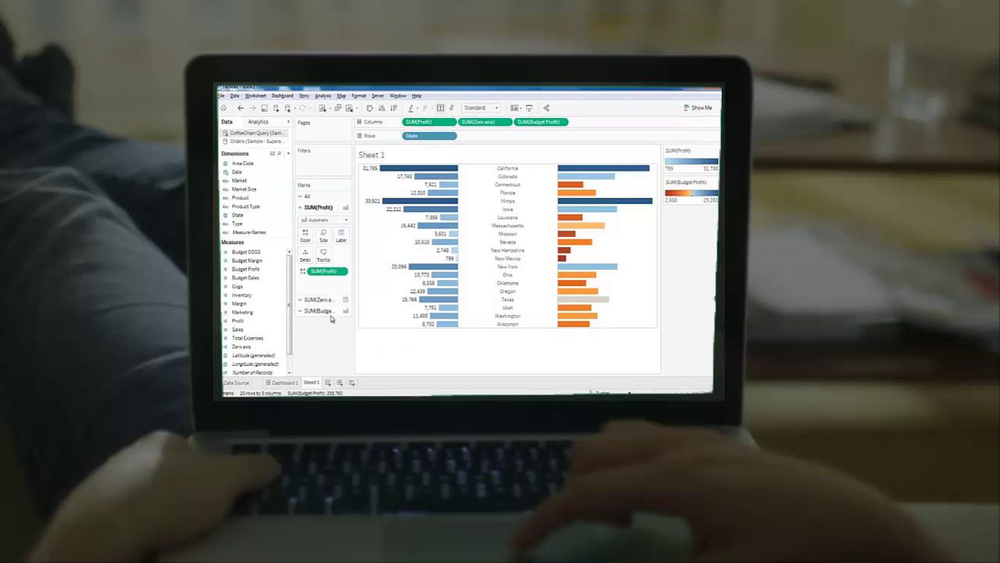